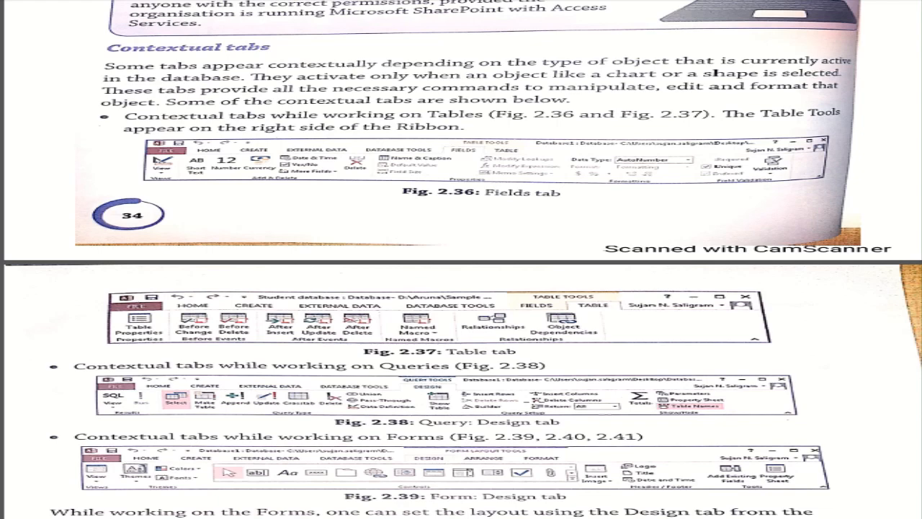
Step: Review the textbook figures showing the contextual tabs for tables, queries and forms
scroll(461, 259, down, 5)
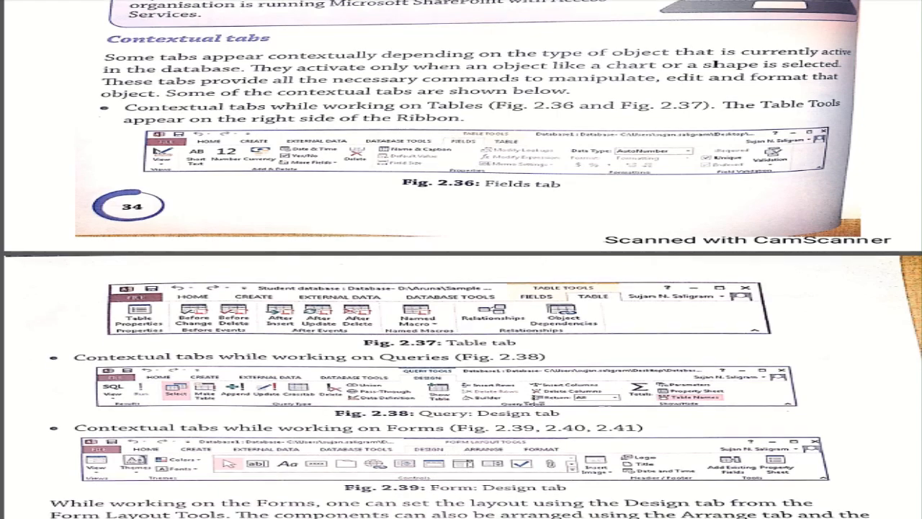
scroll(534, 401, down, 4)
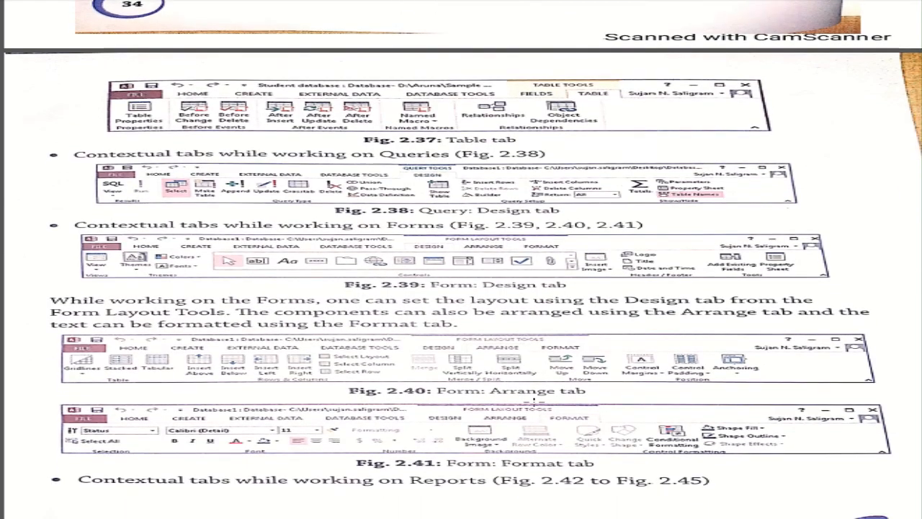
scroll(534, 401, down, 10)
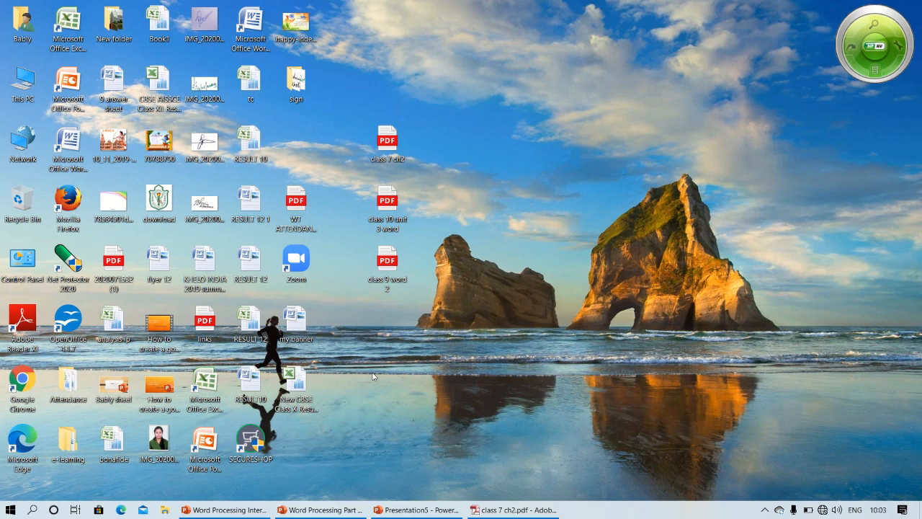
Step: Launch Microsoft Access from the installed Microsoft Office programs
click(10, 512)
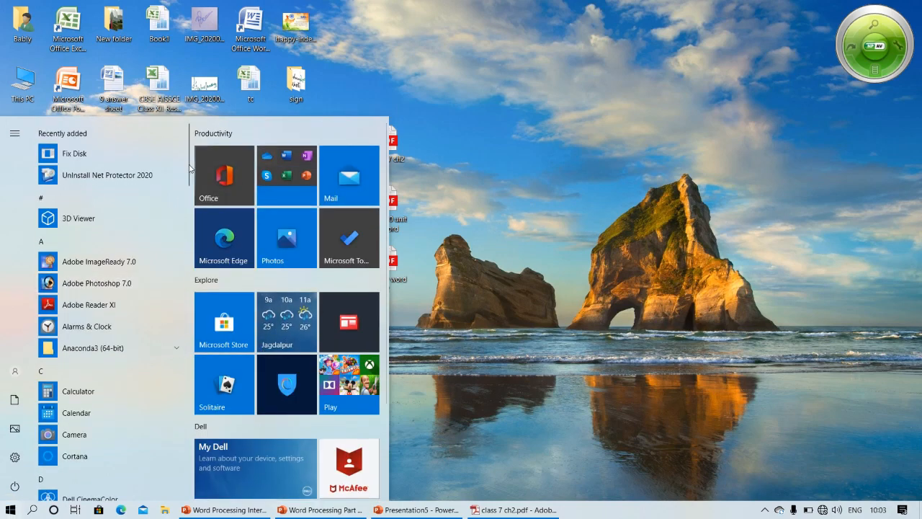
drag(188, 167, 187, 288)
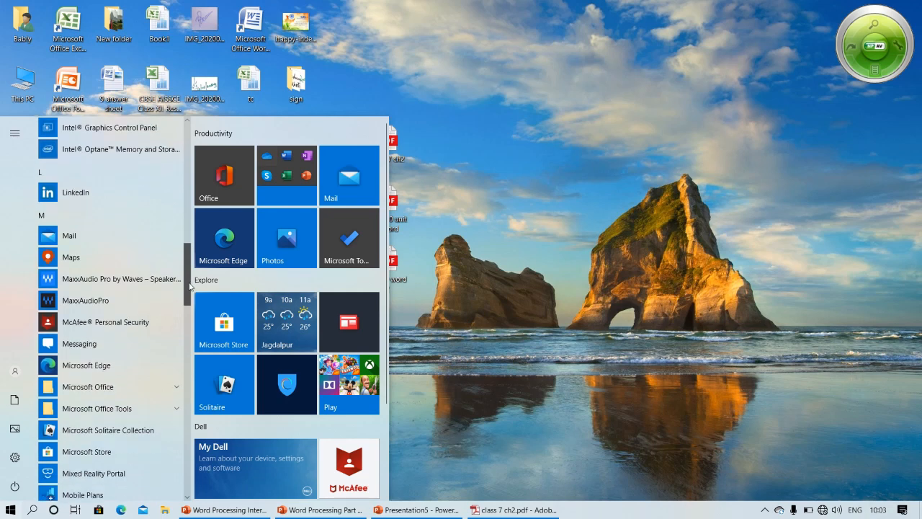
click(170, 389)
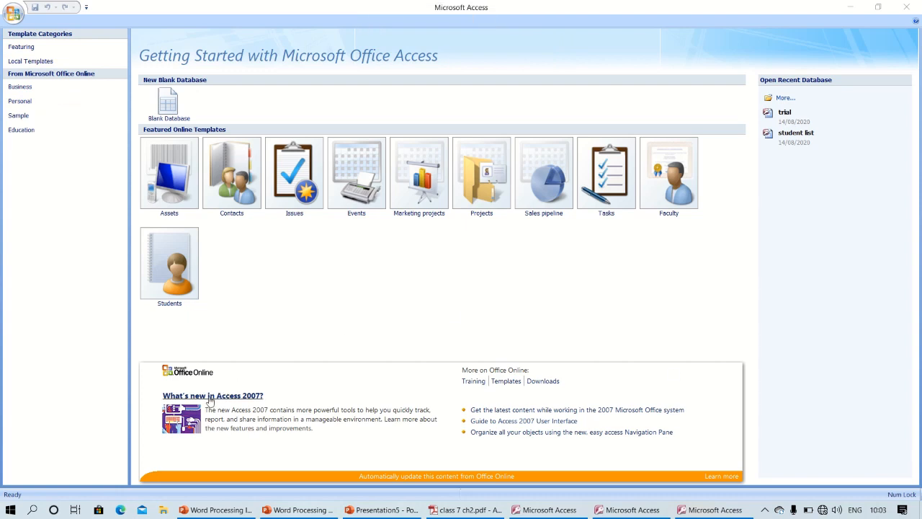
Step: Create a blank database with the file name stud
click(168, 115)
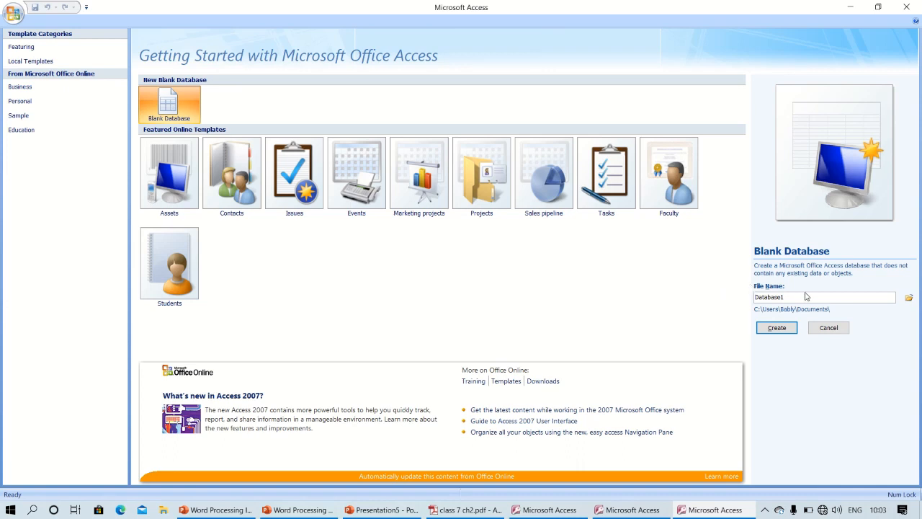
text(stud)
key(BackSpace)
key(BackSpace)
key(BackSpace)
key(BackSpace)
key(BackSpace)
key(BackSpace)
key(BackSpace)
key(BackSpace)
key(BackSpace)
click(772, 328)
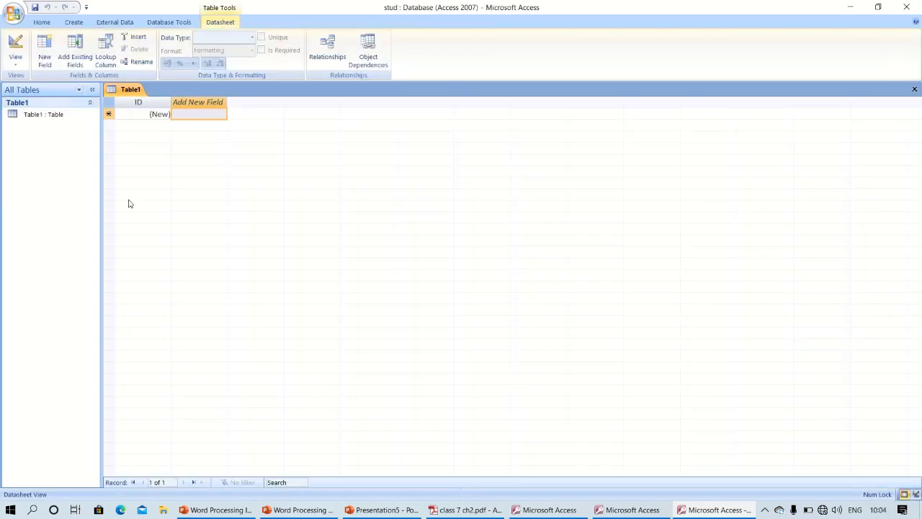
Step: Switch Table1 to Design View, saving the table under the name student
right_click(82, 120)
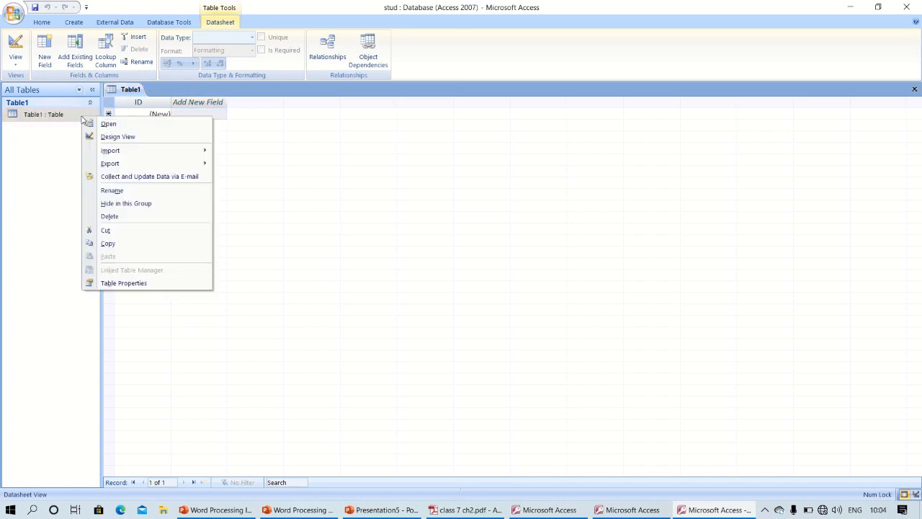
click(113, 137)
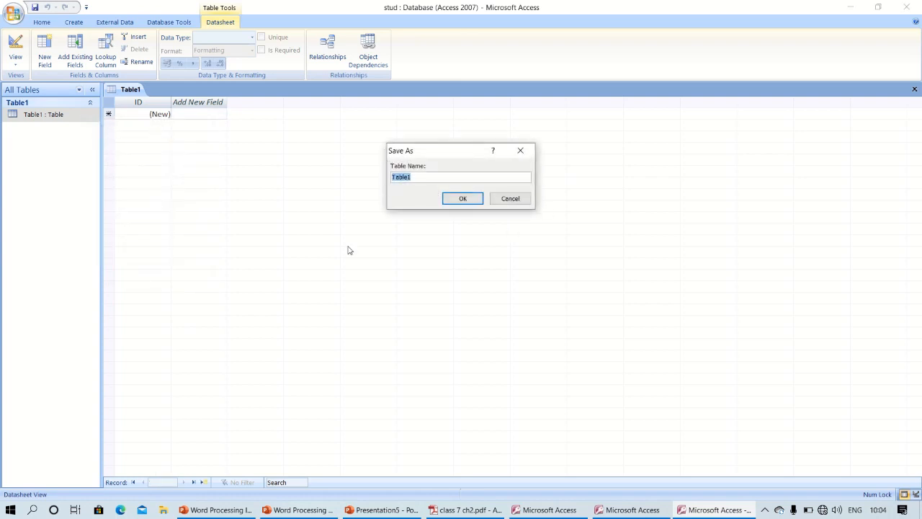
text(student)
click(463, 198)
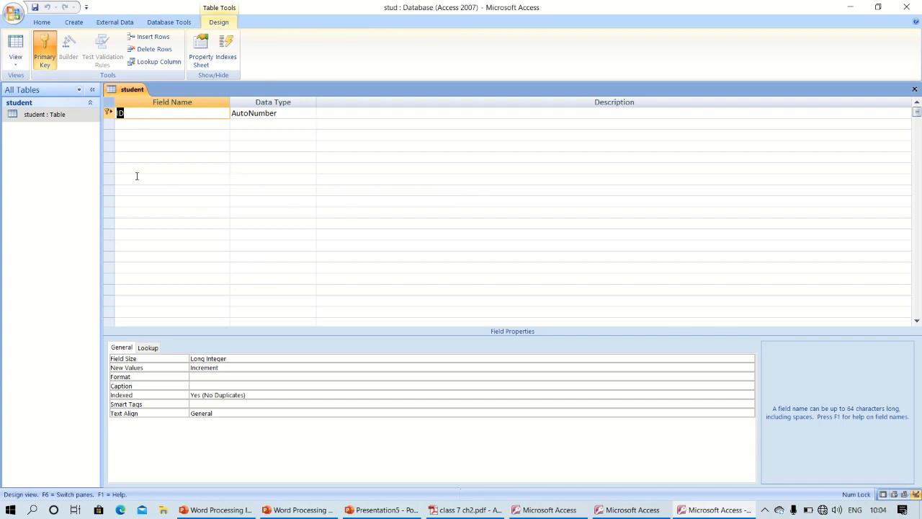
Step: Add the fields Firstname, Lastname, Class and Rollno below the ID field of the student table
click(141, 125)
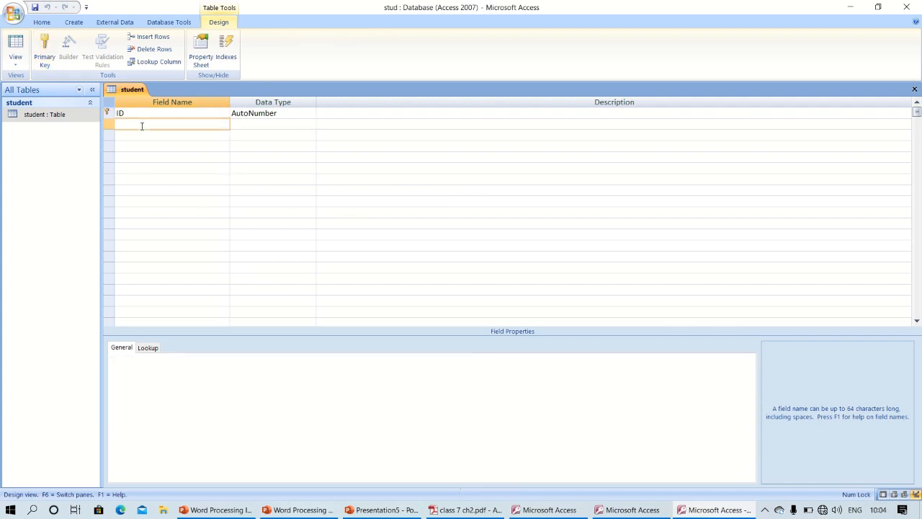
text(Firstname)
key(Down)
text(Lastname)
key(Down)
text(Class)
key(Down)
text(Rollno)
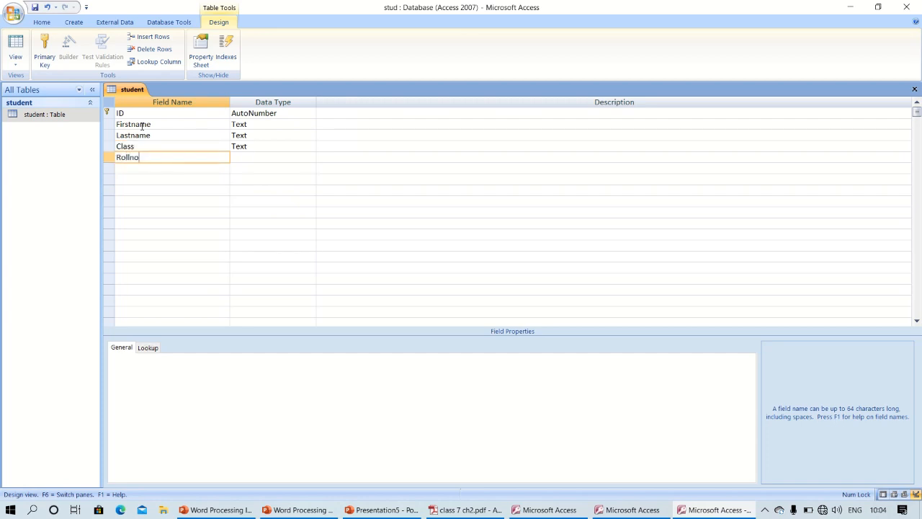
Step: Set the data type of the Class and Rollno fields to Number
key(Tab)
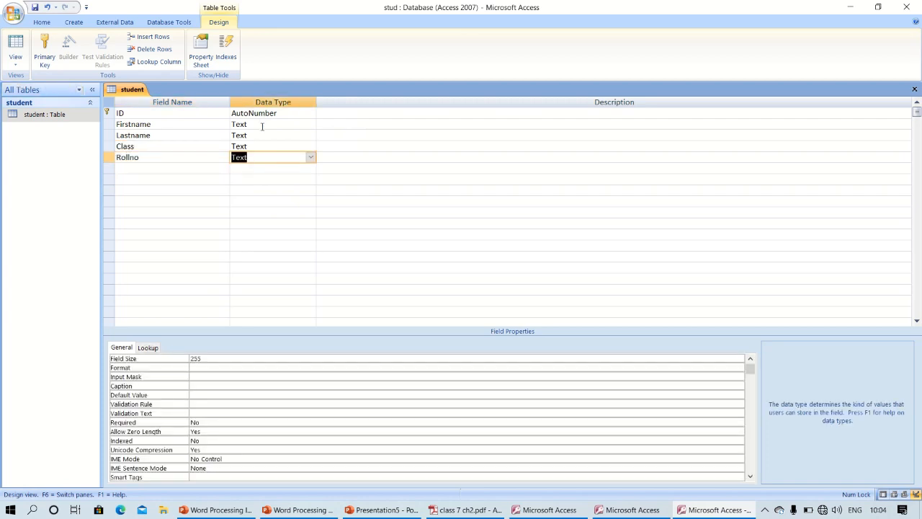
click(262, 127)
click(245, 137)
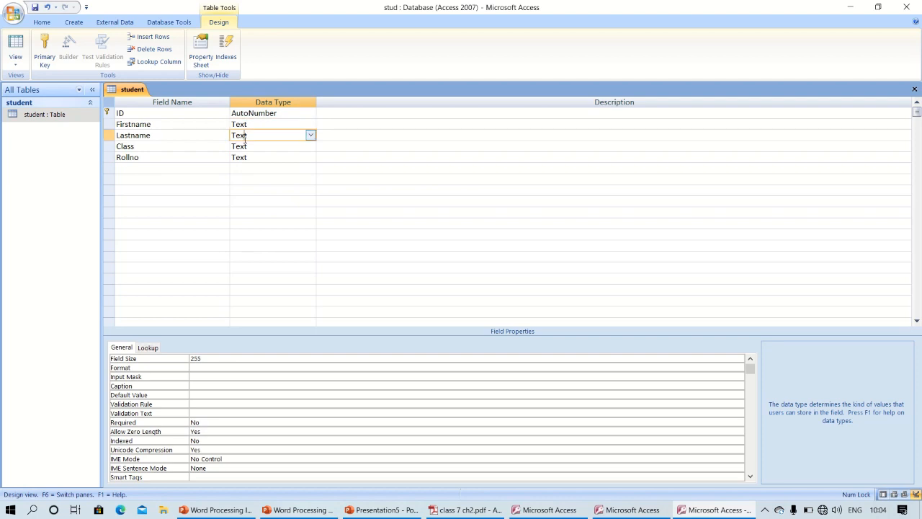
click(245, 147)
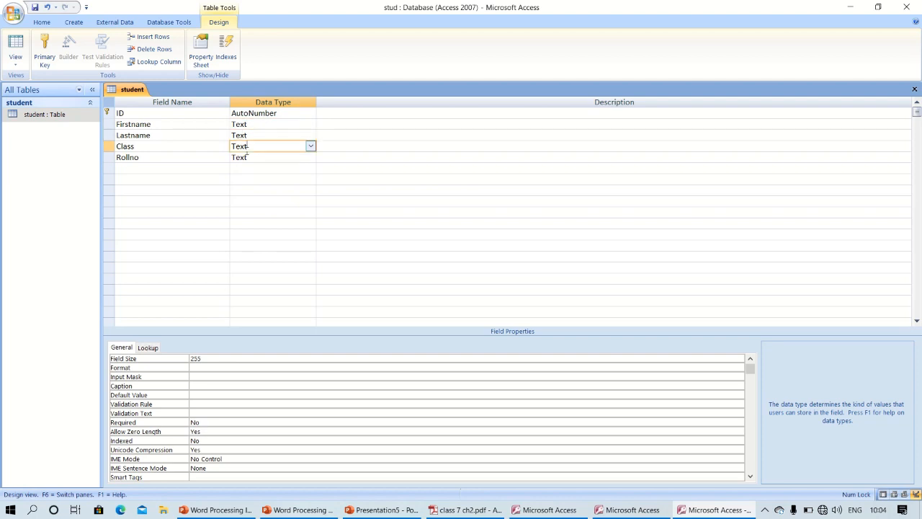
click(311, 149)
click(296, 178)
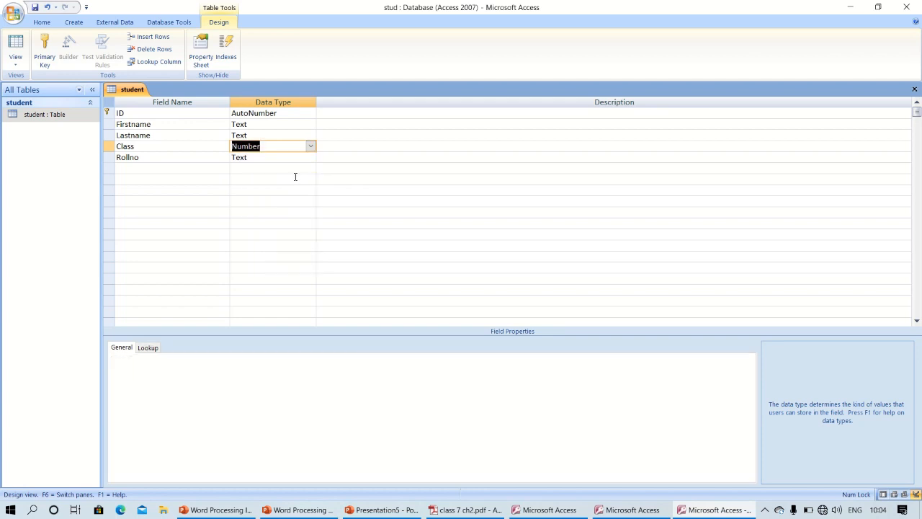
click(265, 157)
click(310, 158)
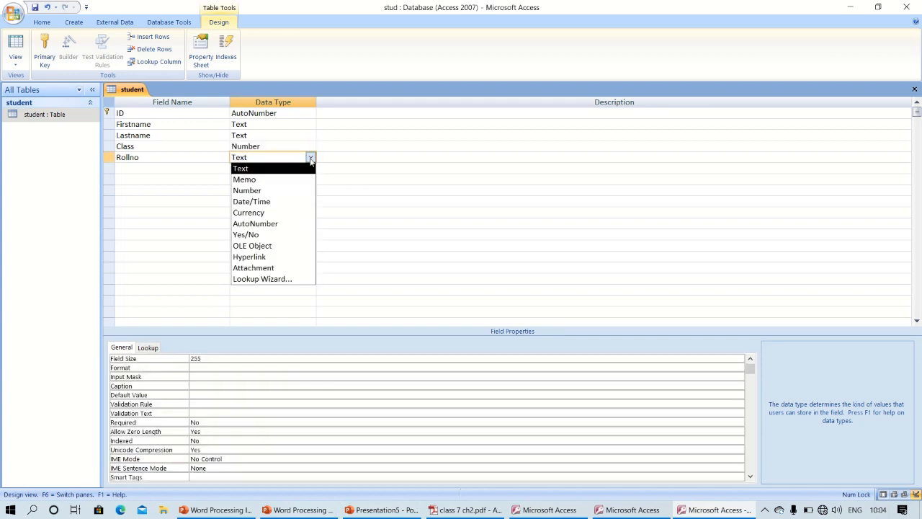
click(294, 189)
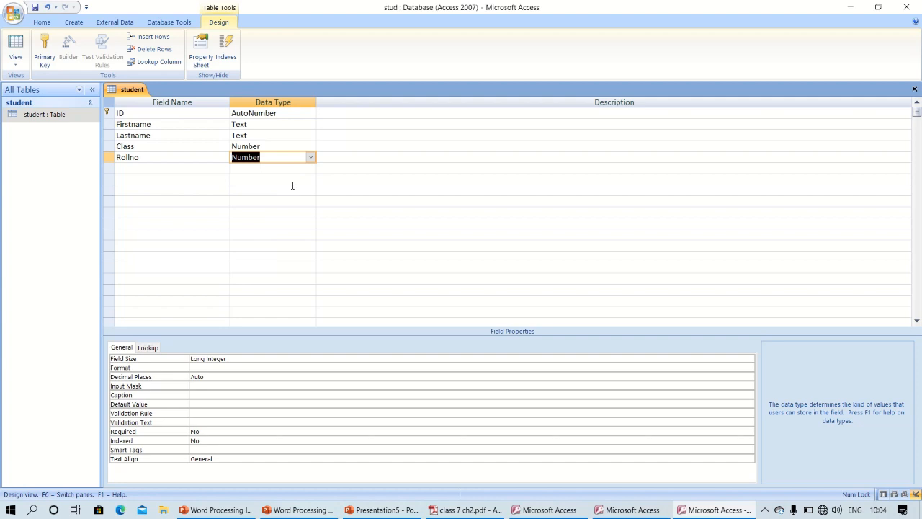
Step: Open the student table in Datasheet View for data entry
click(135, 91)
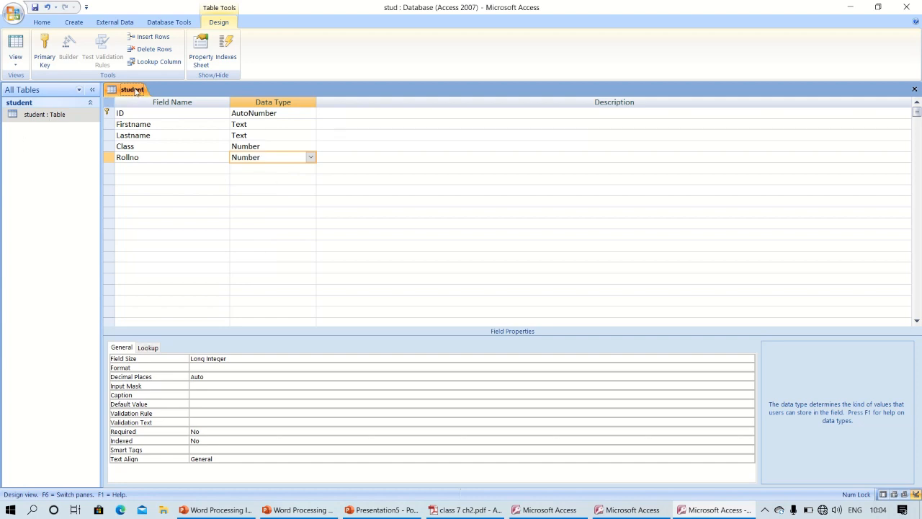
right_click(77, 118)
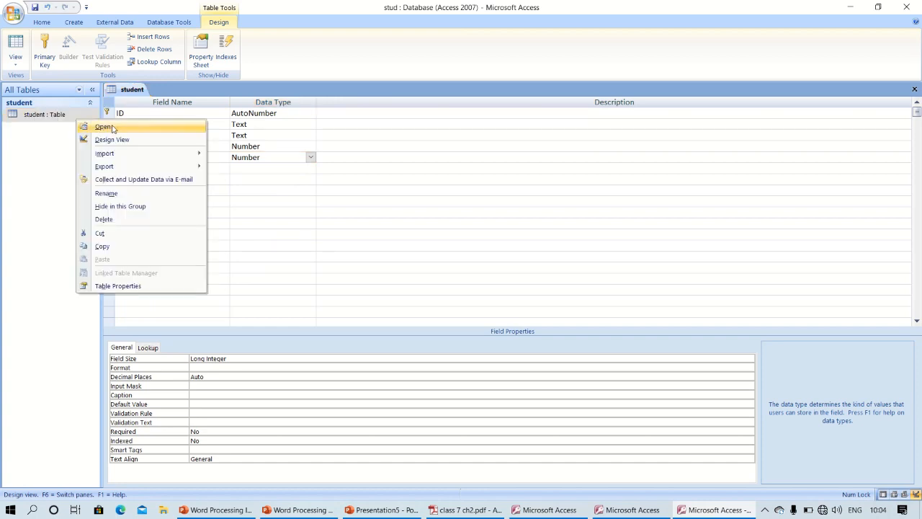
click(104, 127)
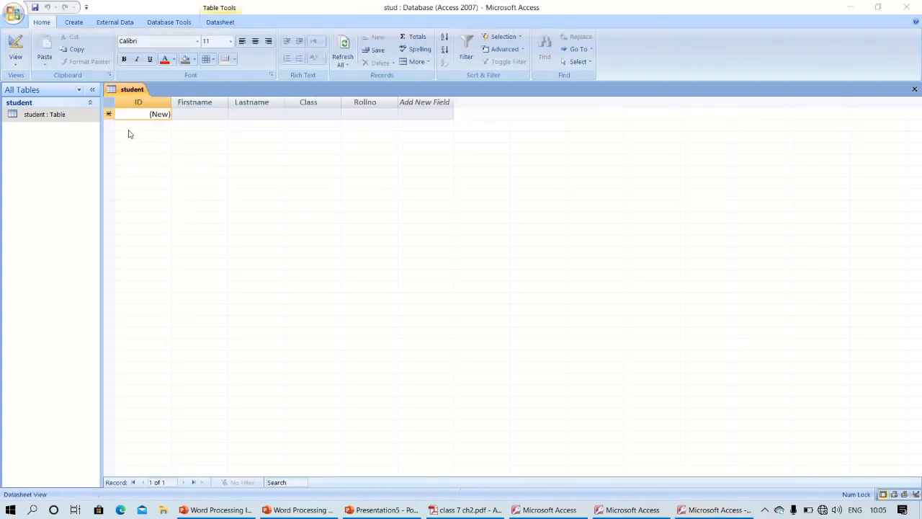
Step: Enter the first student's record with the first name, last name, class 2 and roll number 1
click(183, 113)
text(heena)
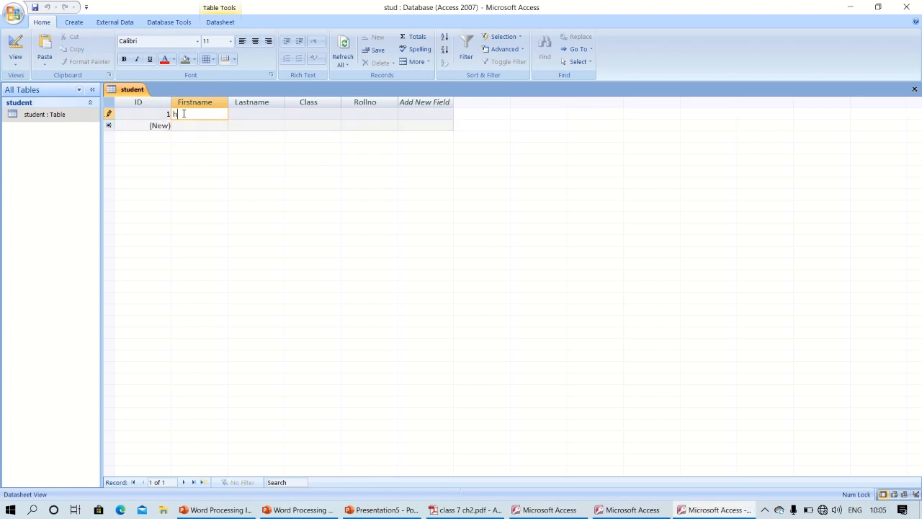
key(Tab)
text(khan)
key(Tab)
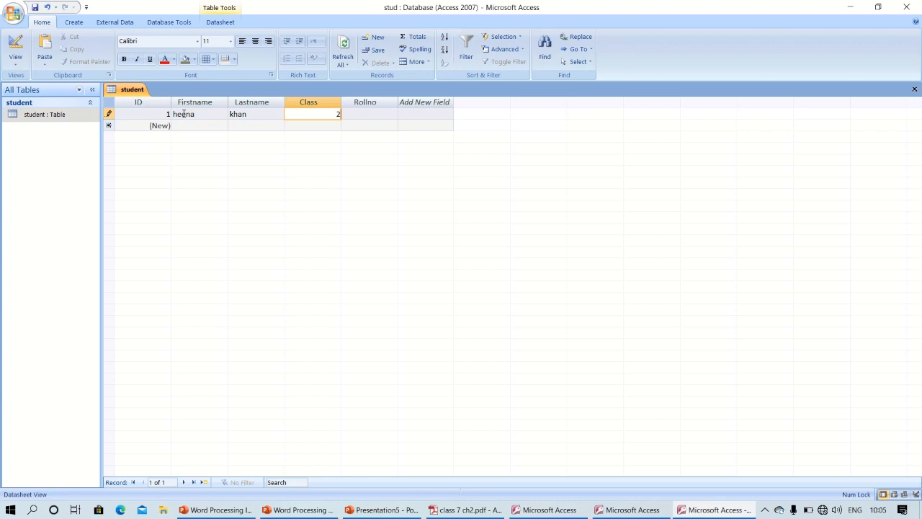
key(Tab)
text(1)
key(Tab)
key(Down)
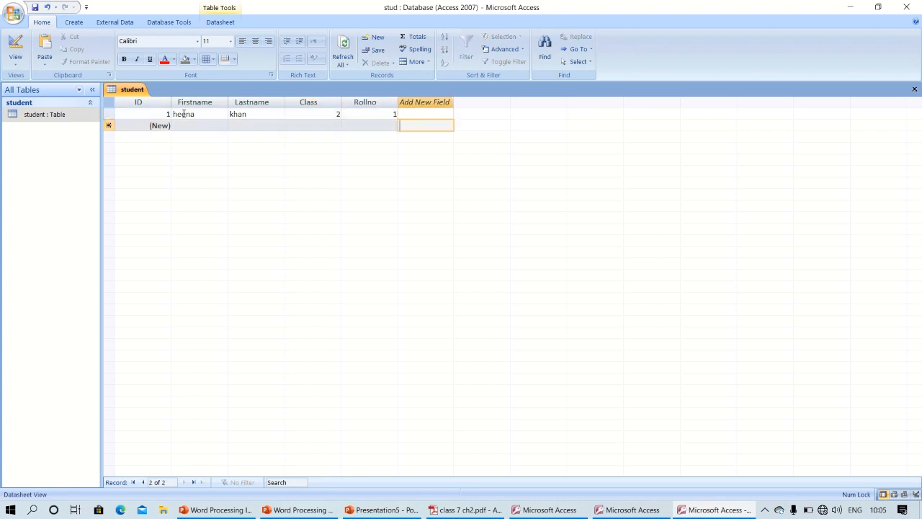
Step: Enter the second student's record with the first name, last name, class 4 and roll number 2
key(Left)
key(Left)
key(Left)
key(Left)
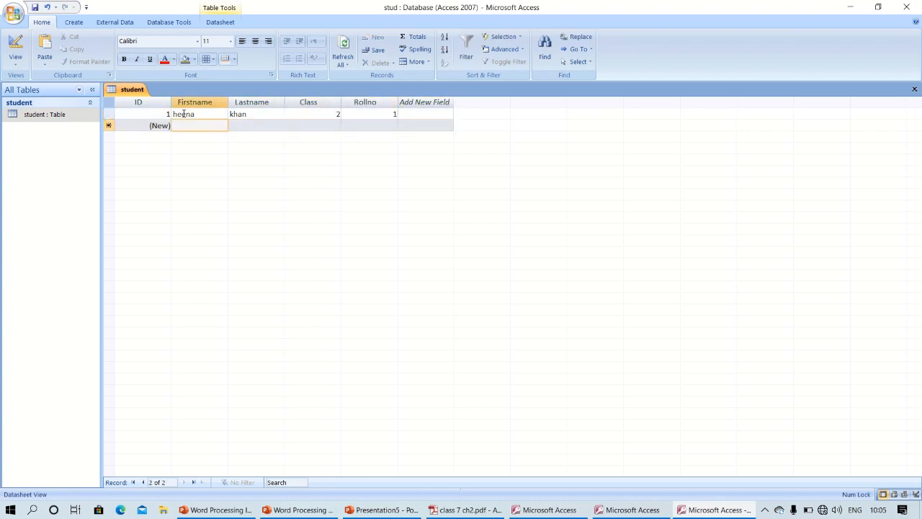
text(geeta)
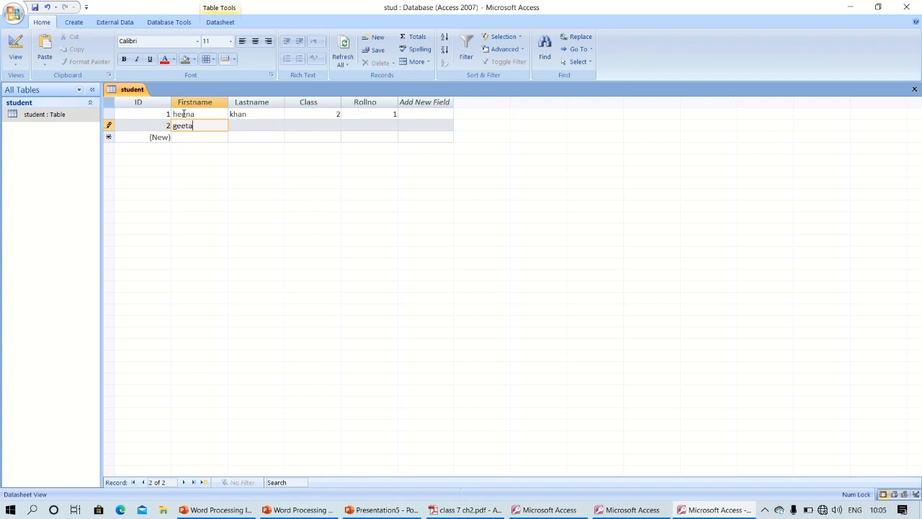
key(Tab)
text(jha)
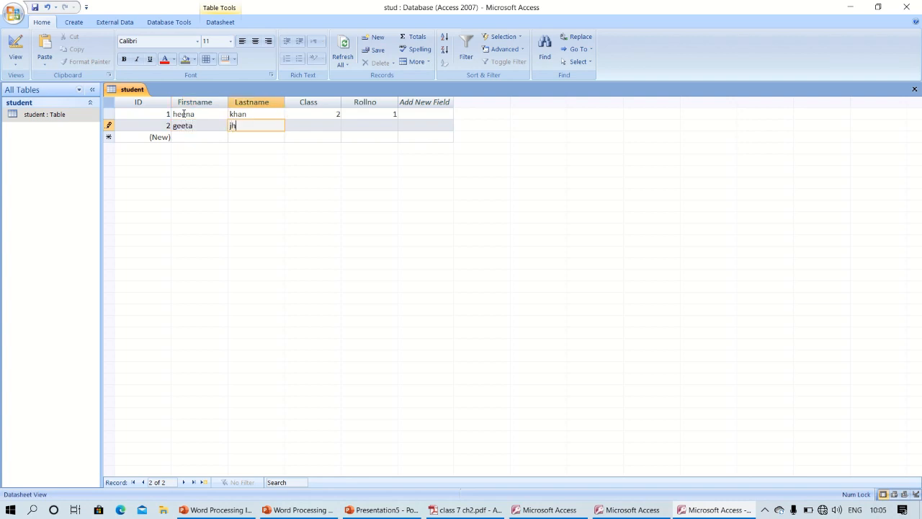
key(Tab)
text(4)
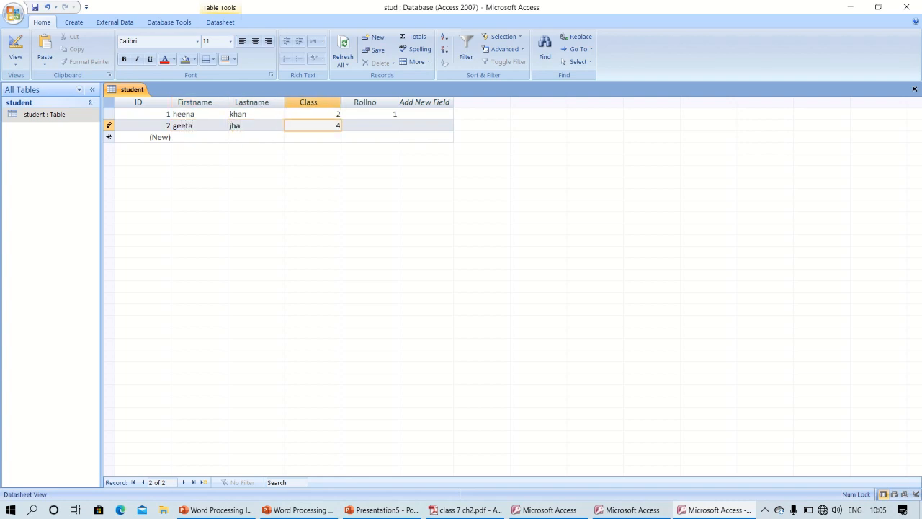
key(Tab)
text(2)
key(Tab)
Step: Enter the third student's record with the first name, last name, class 7 and roll number 4
key(Left)
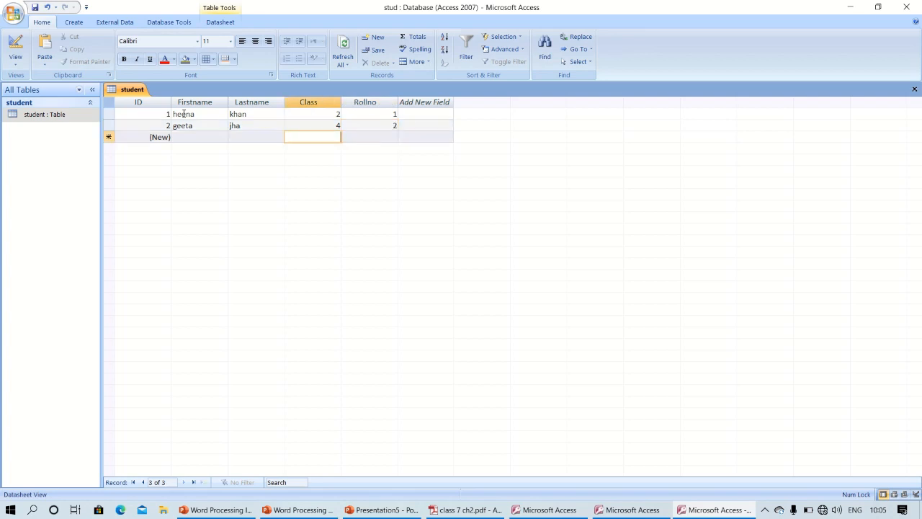
key(Left)
key(Left)
text(jeevan)
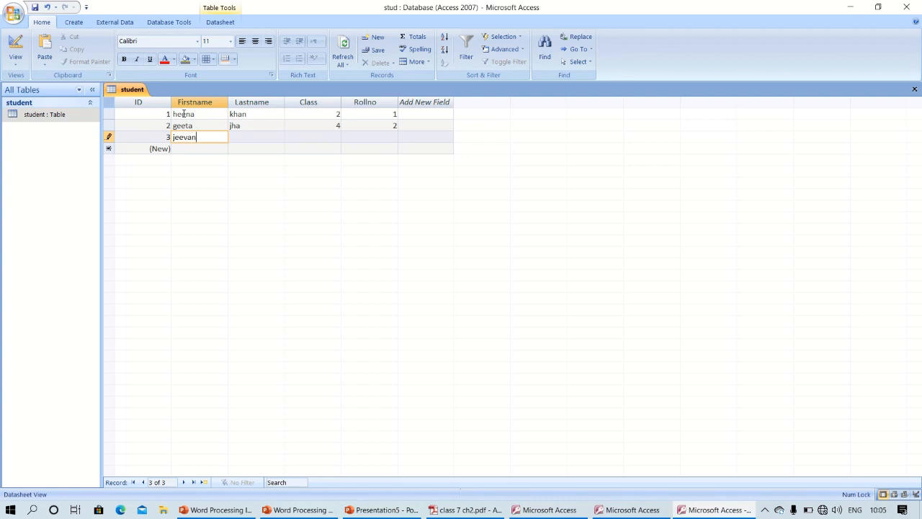
key(Tab)
text(khan)
key(Tab)
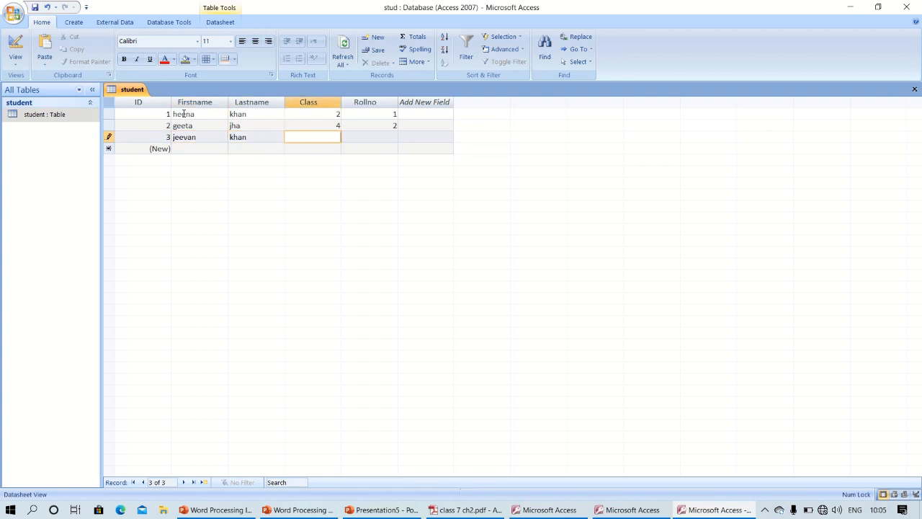
key(Tab)
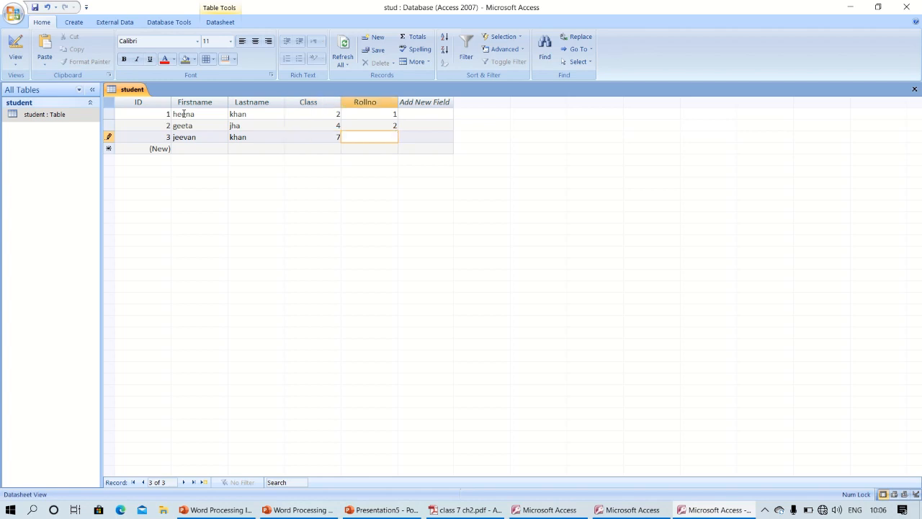
text(4)
key(Down)
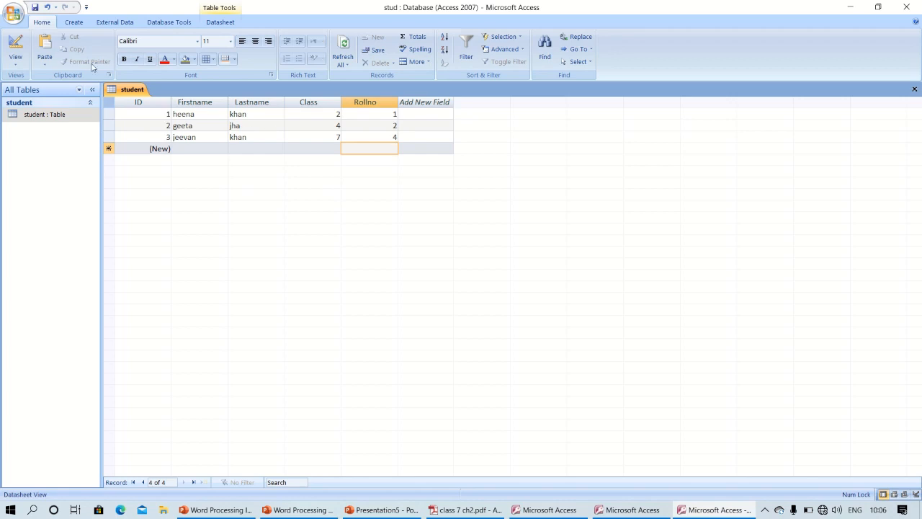
click(78, 24)
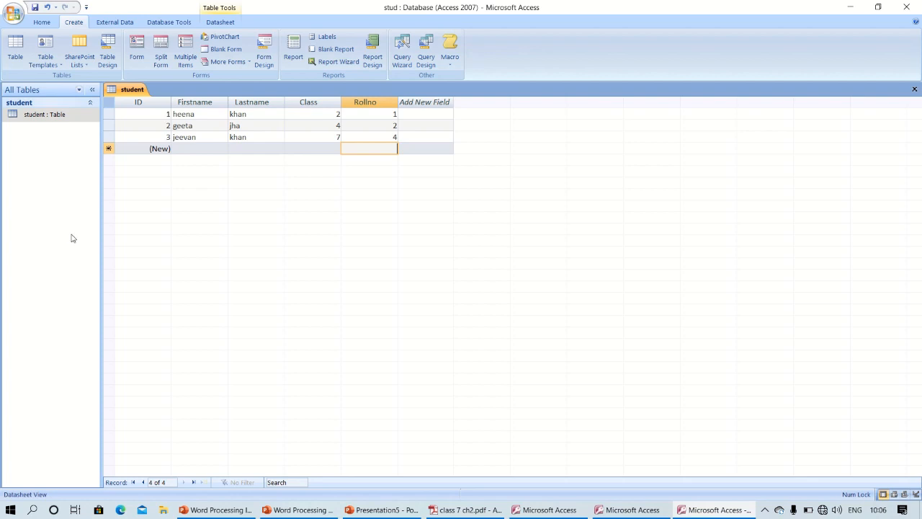
mouse_move(401, 19)
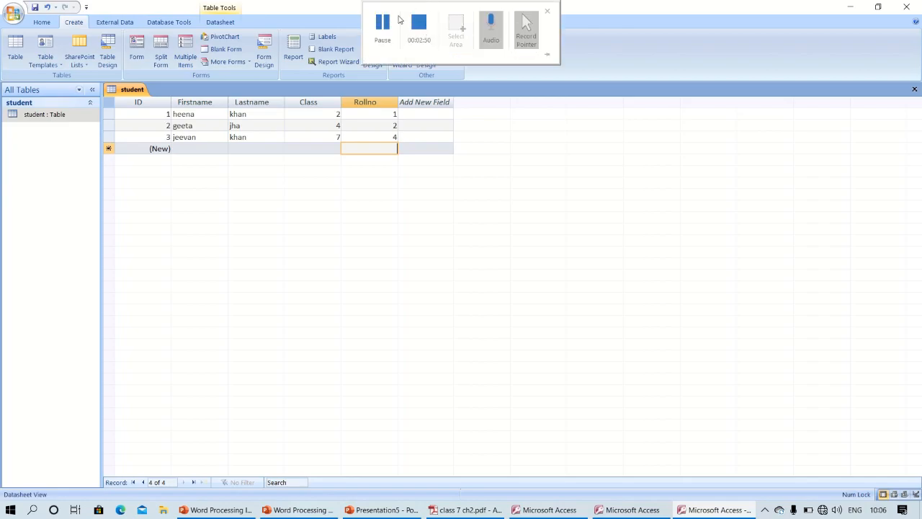